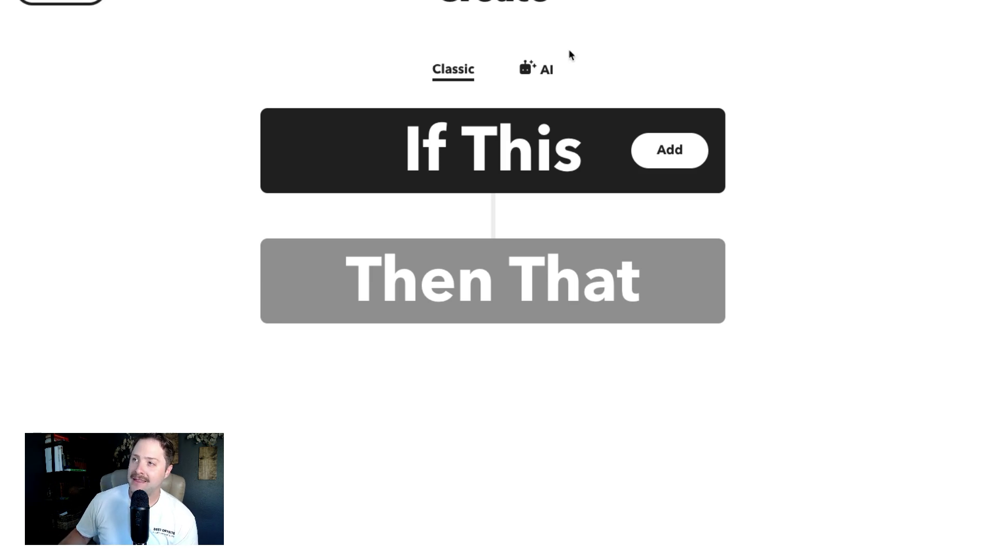
Step: Bring up the empty classic If This / Then That builder on the Create page
{"action": "left_click", "coordinate": [537, 73]}
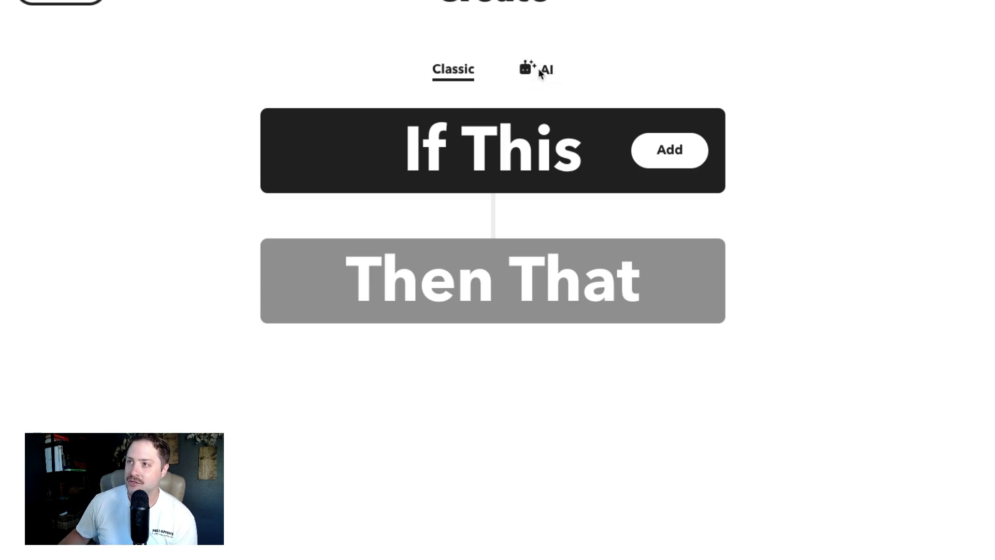
Step: Have the AI build an applet from the 'new Tweet to Google Sheet' example prompt
{"action": "left_click", "coordinate": [549, 73]}
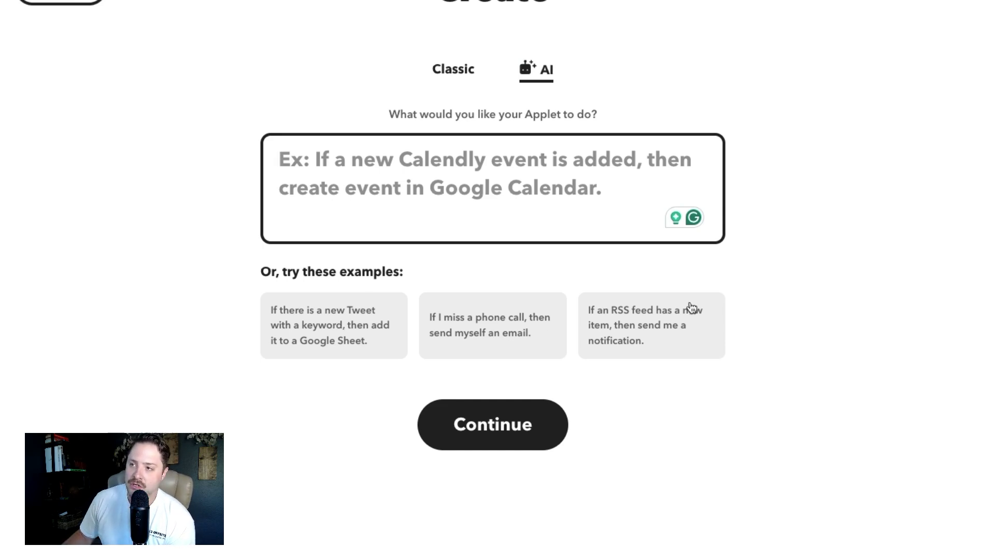
{"action": "left_click", "coordinate": [332, 329]}
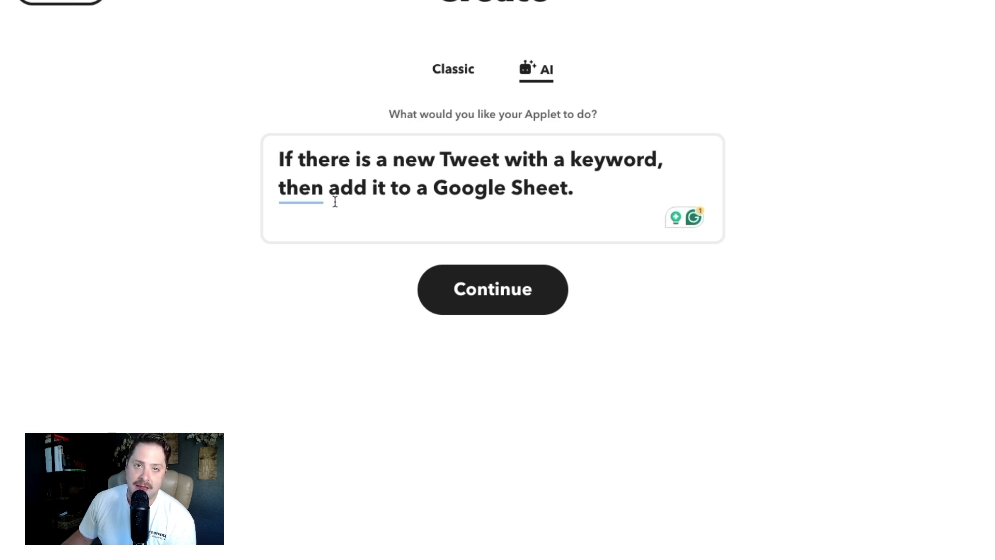
{"action": "left_click", "coordinate": [498, 294]}
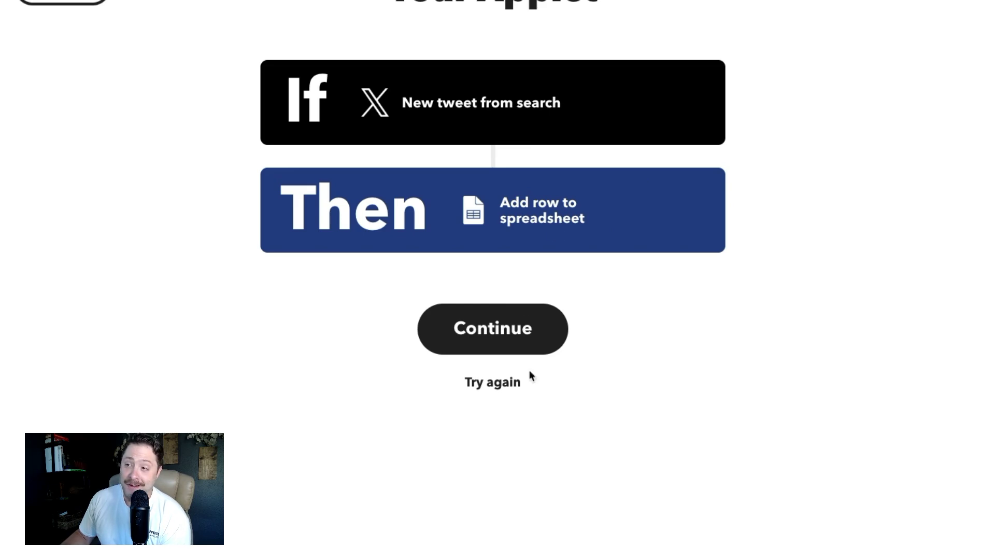
Step: Discard the generated tweet applet so the AI prompt is empty again
{"action": "left_click", "coordinate": [497, 387]}
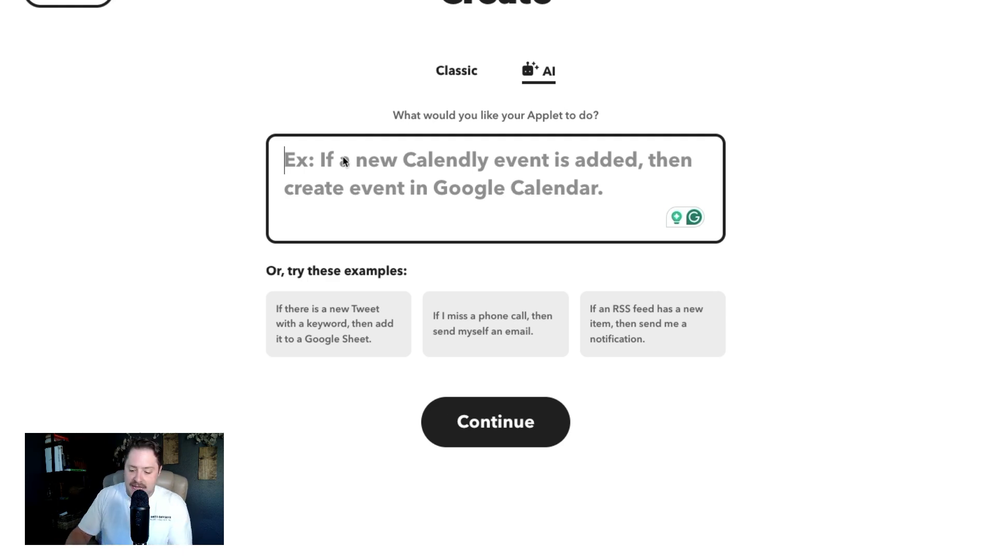
{"action": "type", "text": "If"}
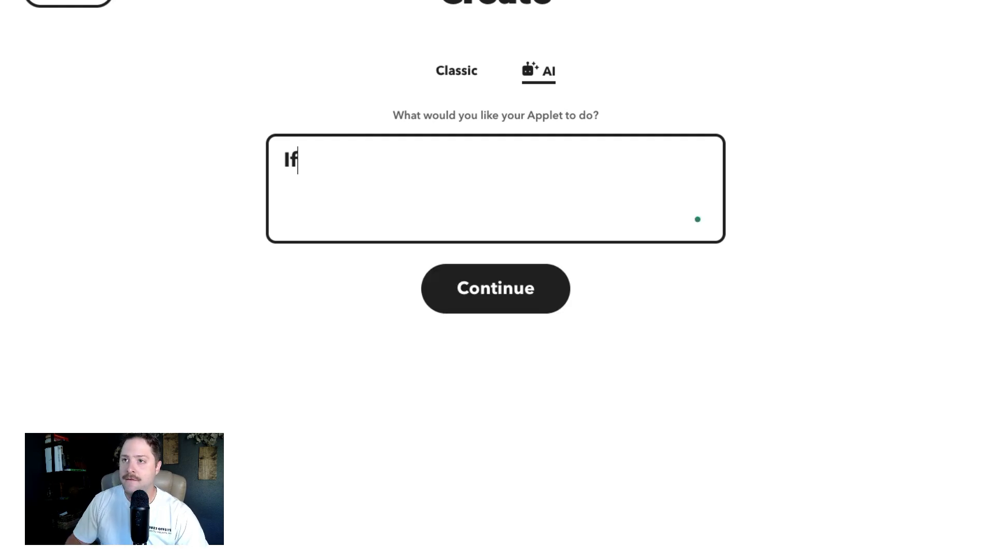
{"action": "type", "text": " I leave my "}
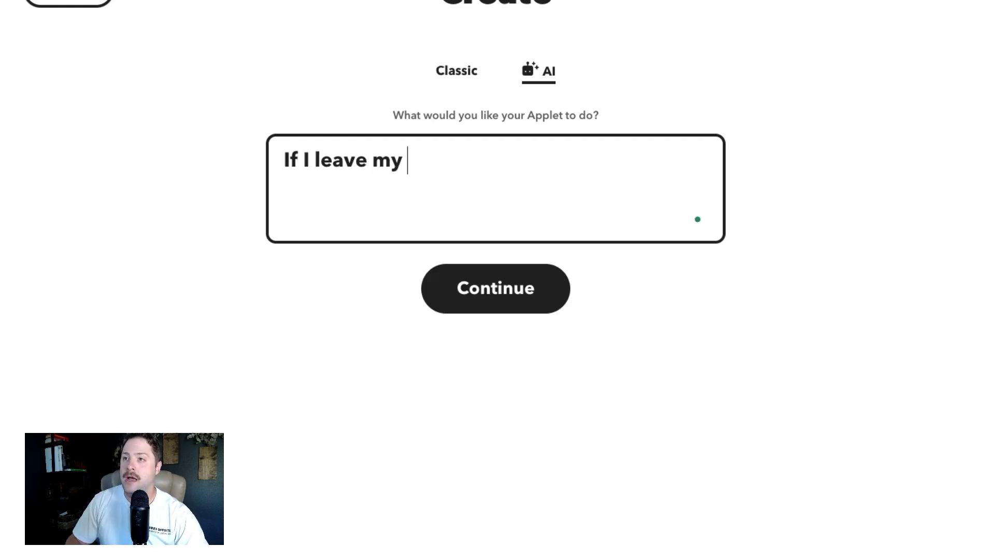
{"action": "type", "text": "house then "}
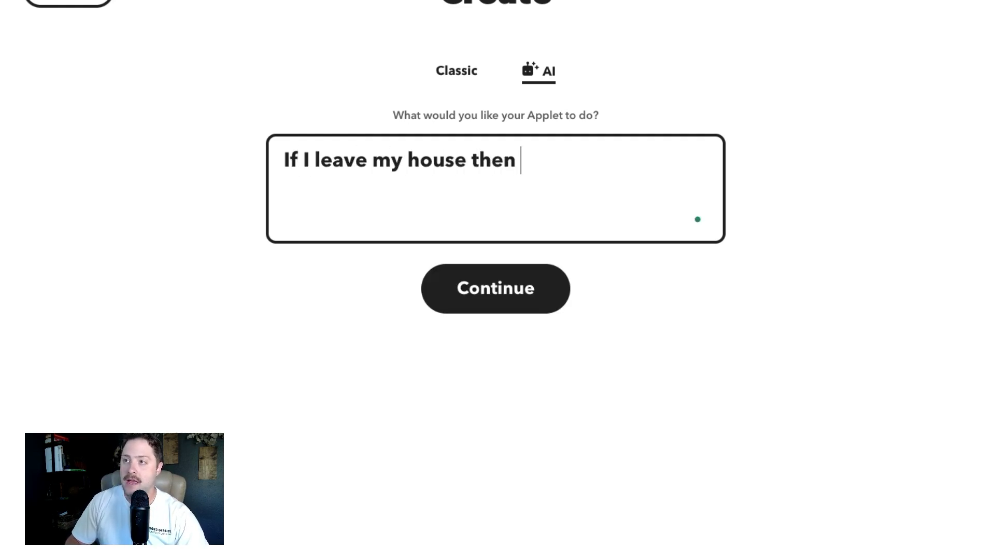
{"action": "type", "text": "turn the Hu"}
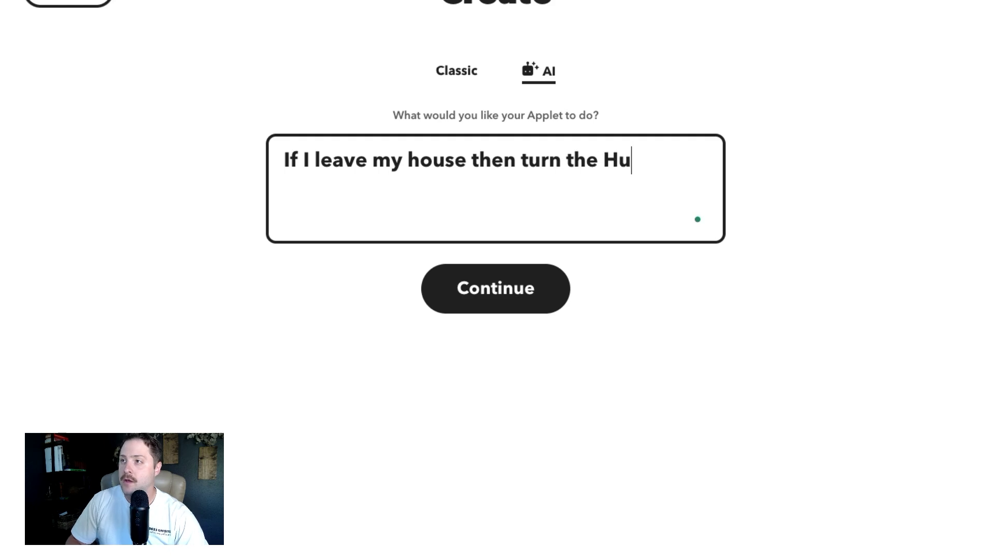
{"action": "type", "text": "e lights "}
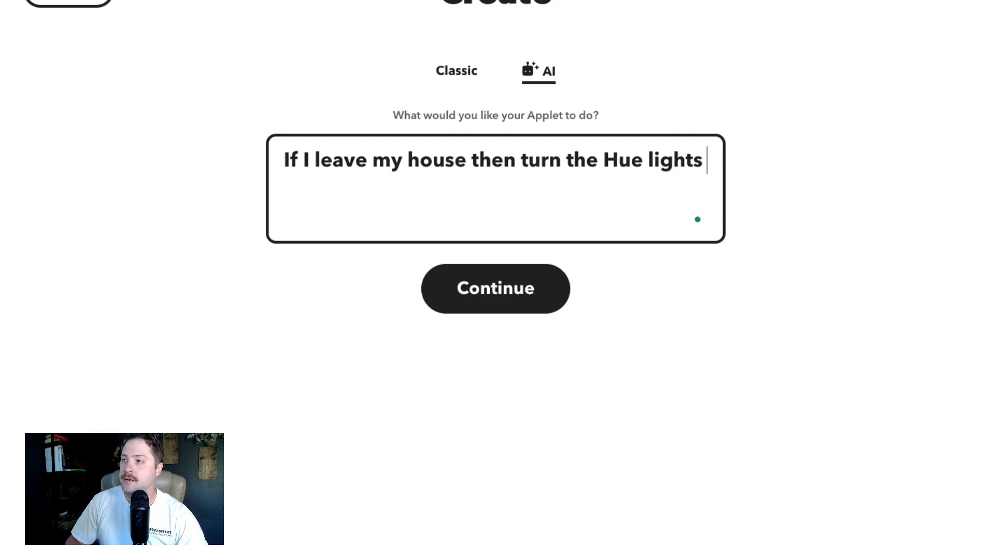
{"action": "type", "text": "on"}
Step: Generate the 'leave my house, turn the Hue lights on' applet, then discard it
{"action": "left_click", "coordinate": [501, 300]}
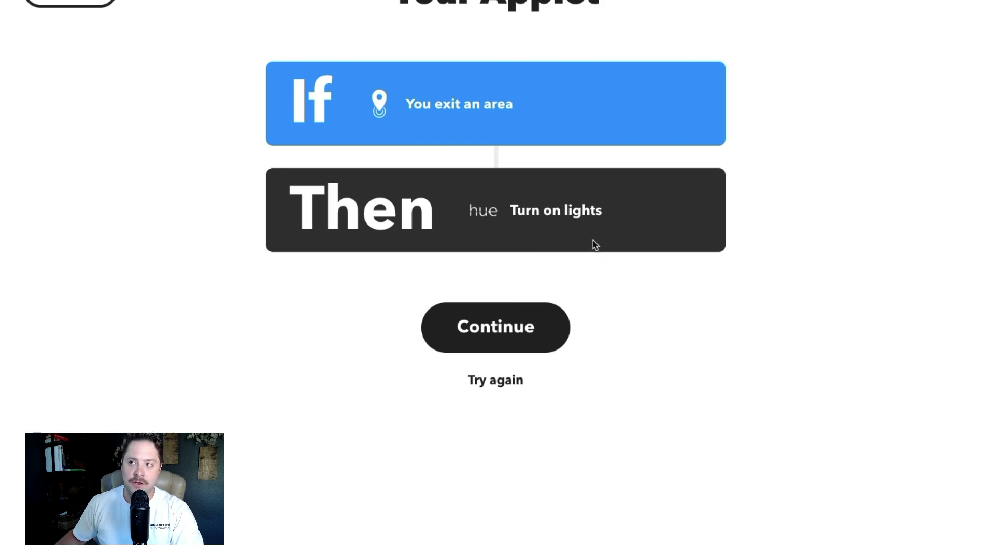
{"action": "left_click", "coordinate": [505, 383]}
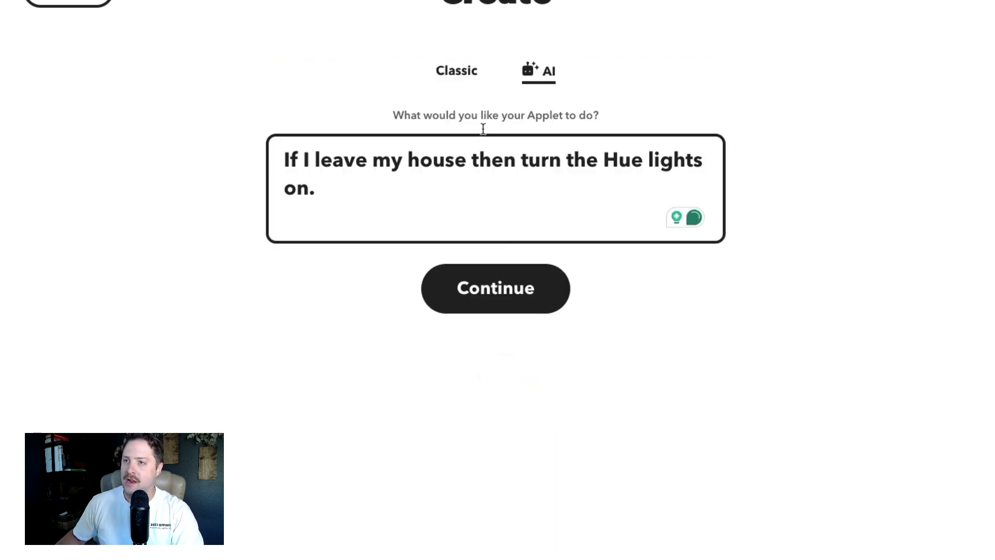
{"action": "type", "text": "If I"}
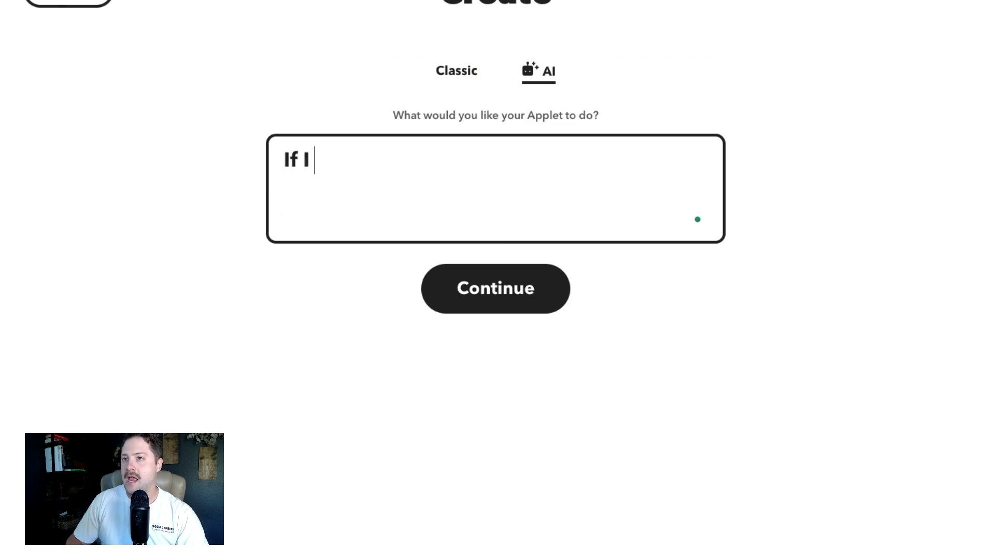
{"action": "type", "text": " send an em"}
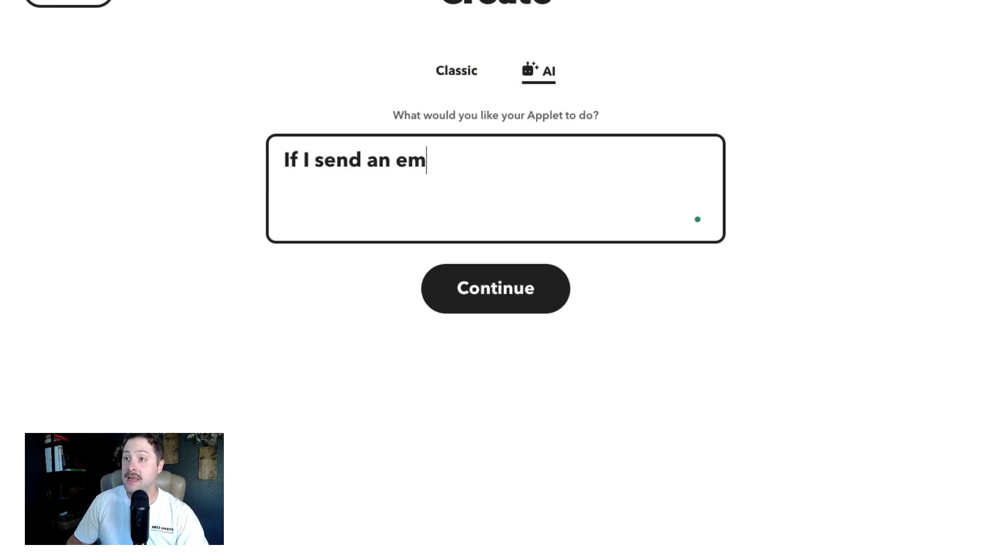
{"action": "type", "text": "ail to I"}
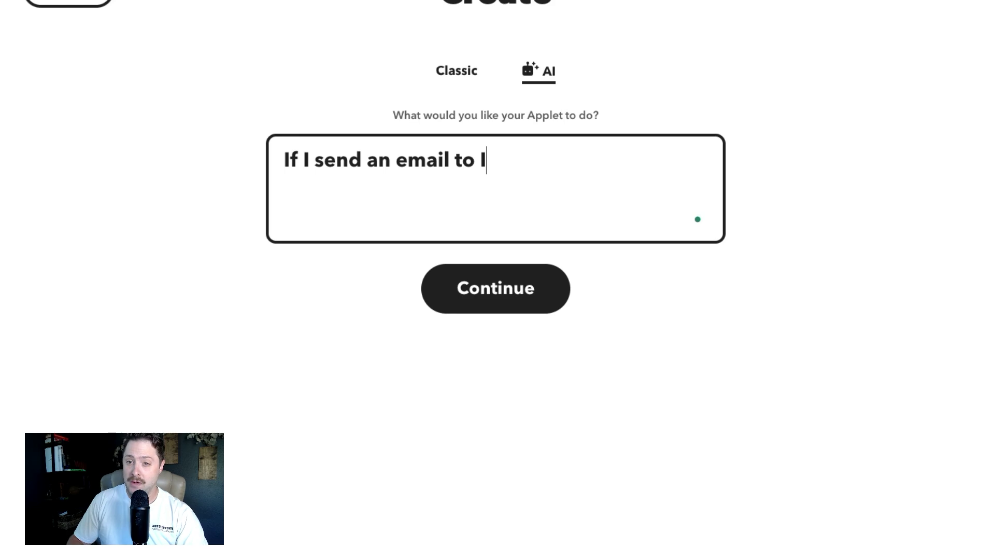
{"action": "type", "text": "FTTT"}
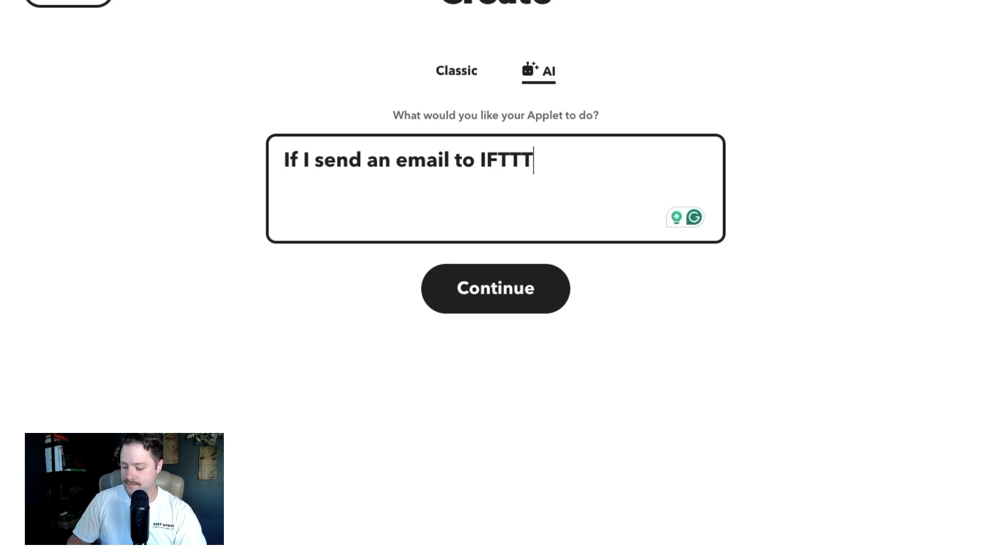
{"action": "type", "text": ", The"}
Step: Fix the typo, build the email-to-Google-Tasks applet, then go back to the prompt
{"action": "key", "text": "BackSpace"}
{"action": "key", "text": "BackSpace"}
{"action": "key", "text": "BackSpace"}
{"action": "key", "text": "BackSpace"}
{"action": "key", "text": "BackSpace"}
{"action": "type", "text": "to IFTTT, then a"}
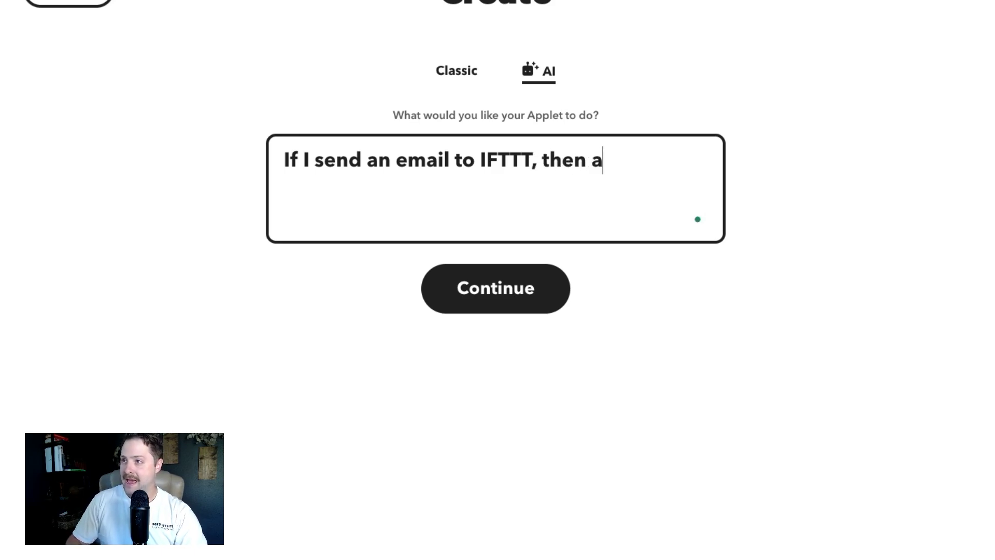
{"action": "type", "text": "dd a task"}
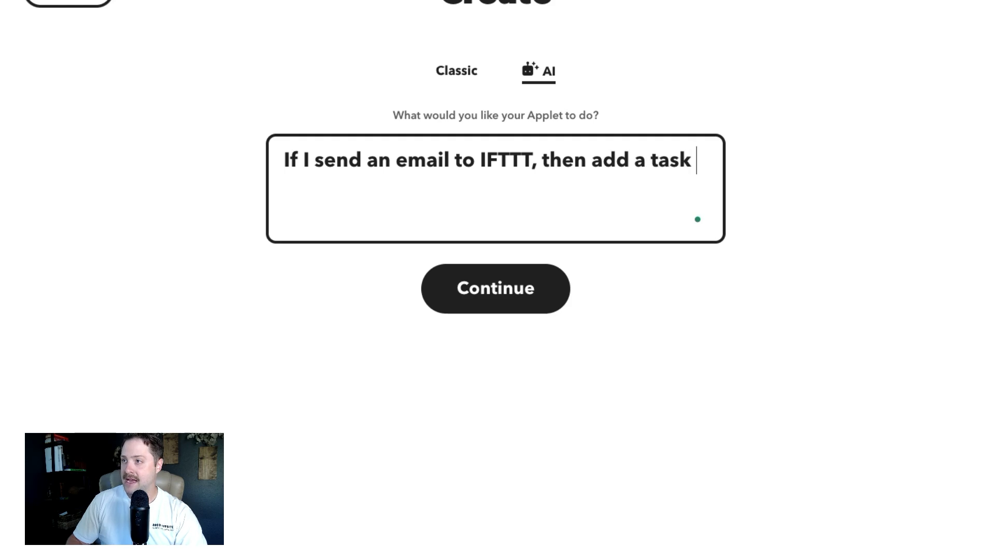
{"action": "type", "text": " to my Google "}
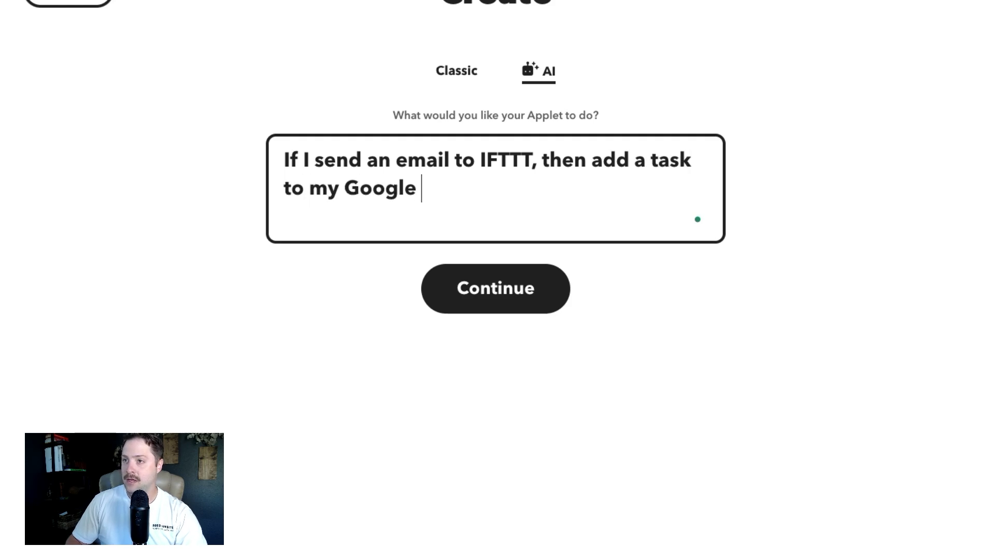
{"action": "type", "text": "Tasks."}
{"action": "left_click", "coordinate": [466, 301]}
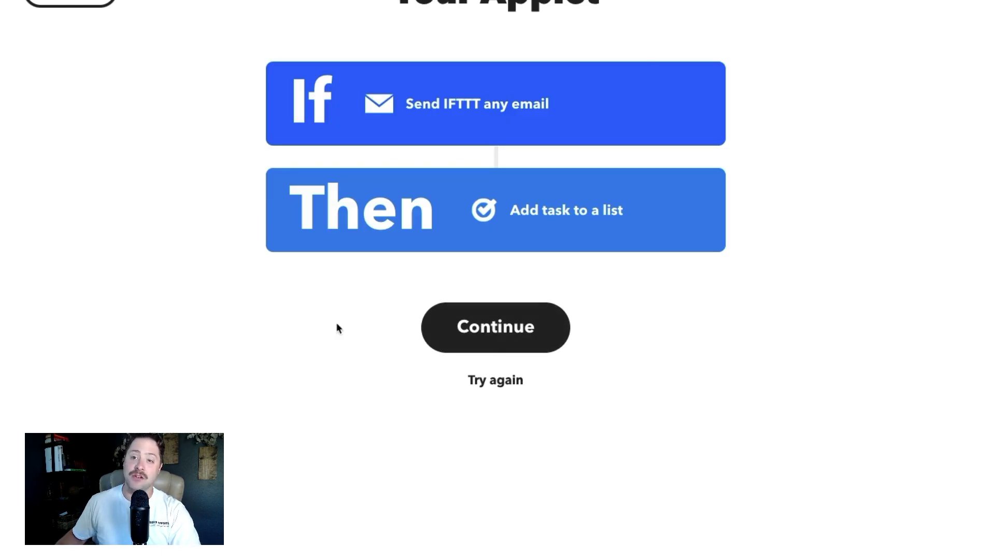
{"action": "left_click", "coordinate": [493, 387]}
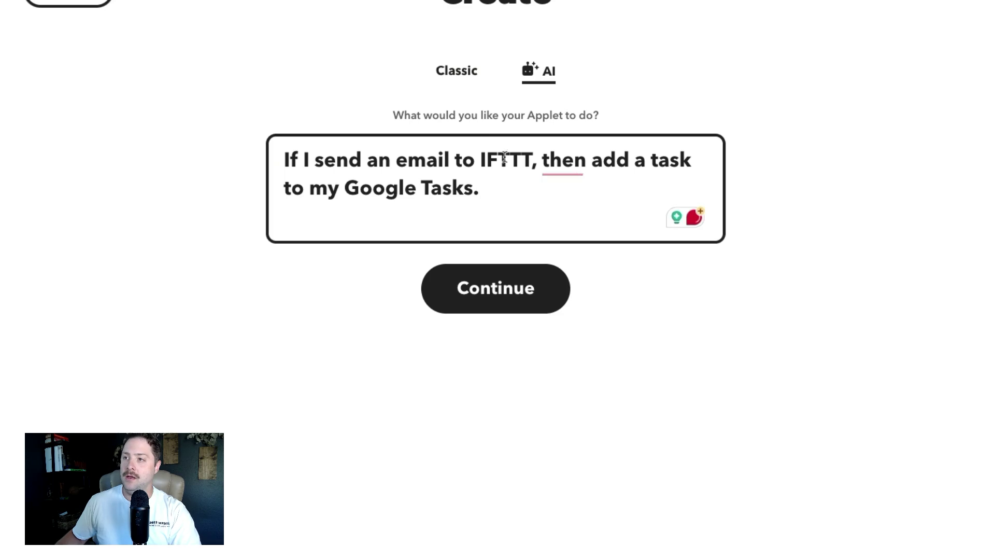
Step: Replace the prompt with a Slack message request for new Leeds United stories and build it
{"action": "left_click_drag", "start_coordinate": [496, 189], "coordinate": [287, 138]}
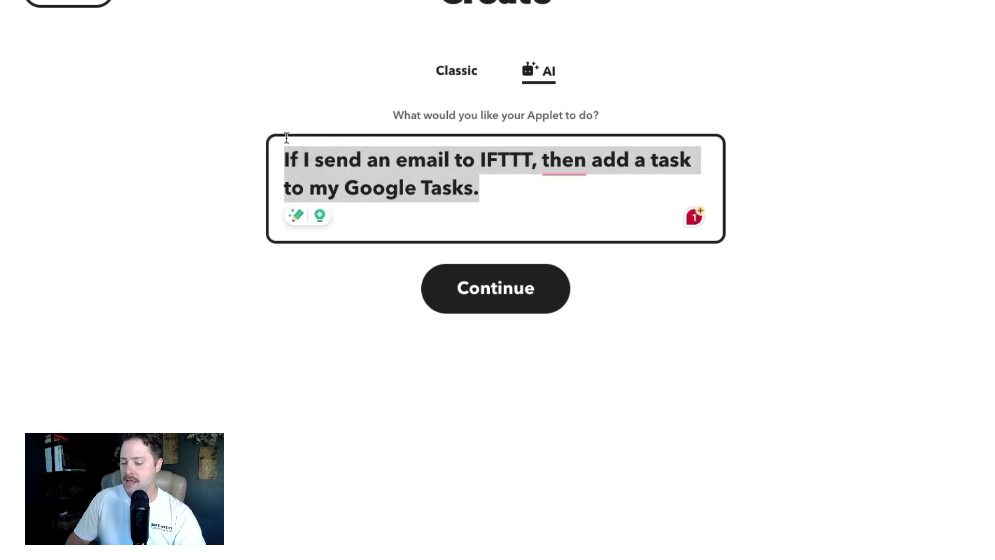
{"action": "type", "text": "If a "}
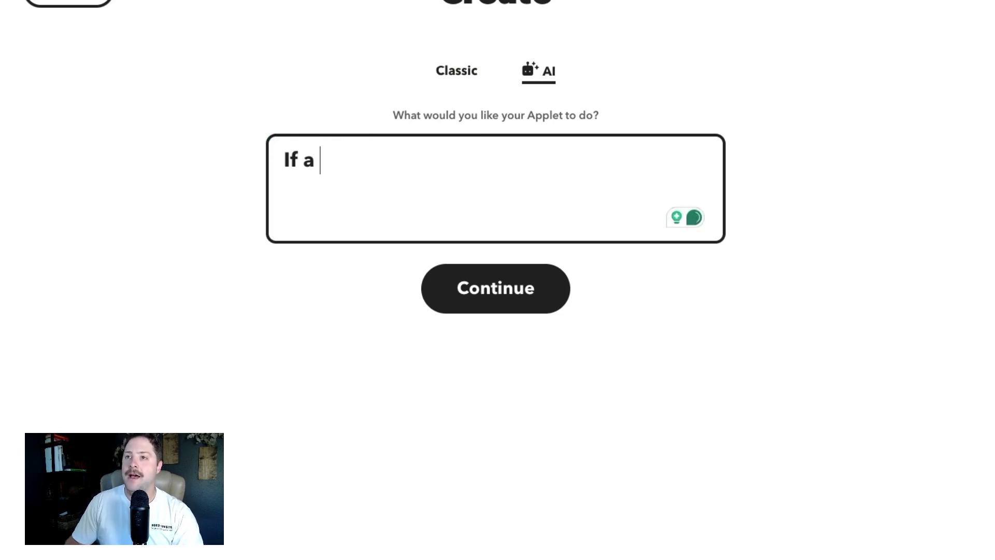
{"action": "type", "text": "new new"}
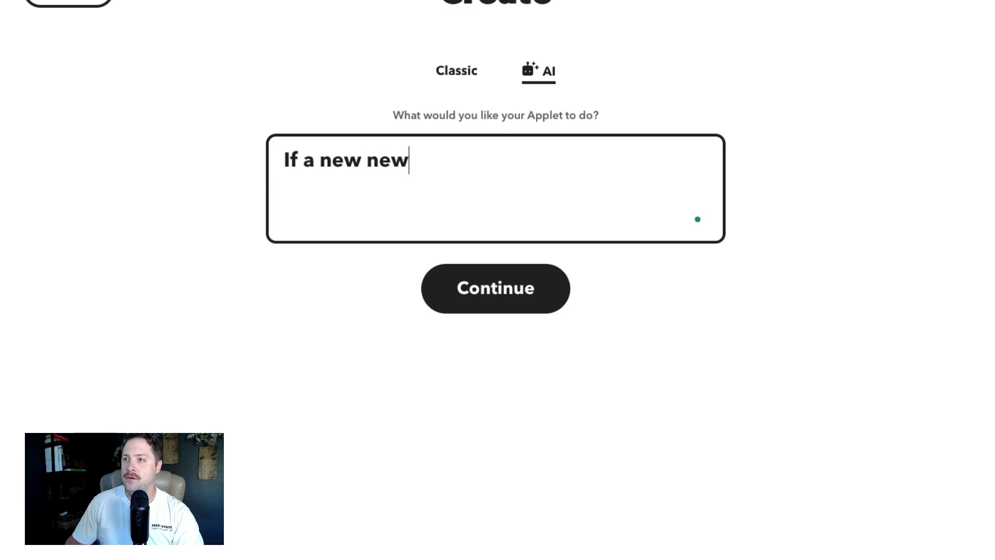
{"action": "type", "text": "s story ab"}
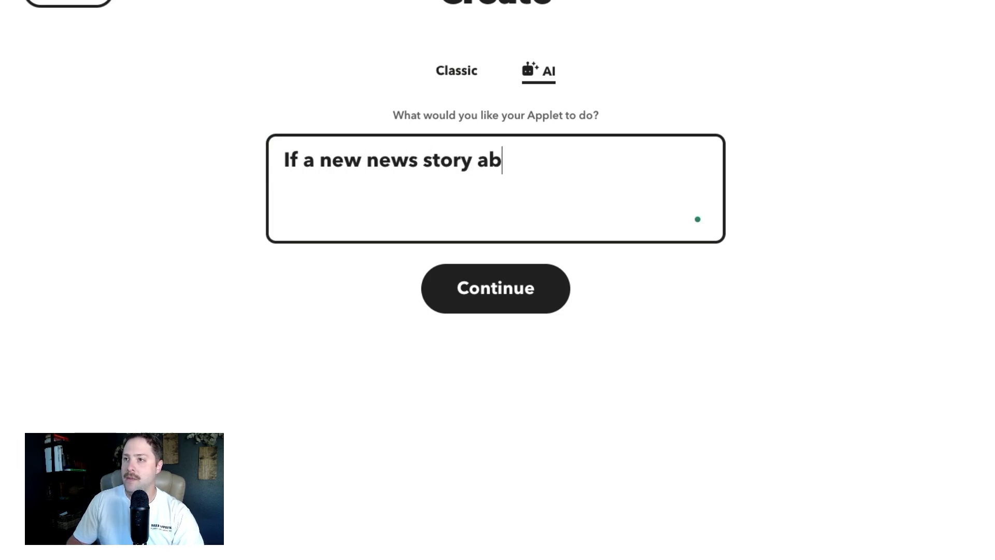
{"action": "type", "text": "out "}
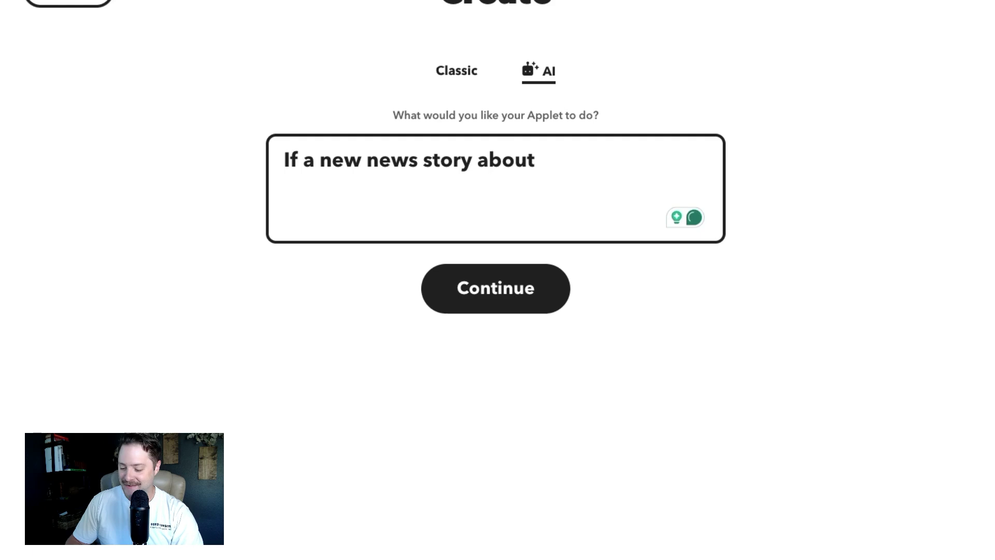
{"action": "type", "text": "Leeds Uni"}
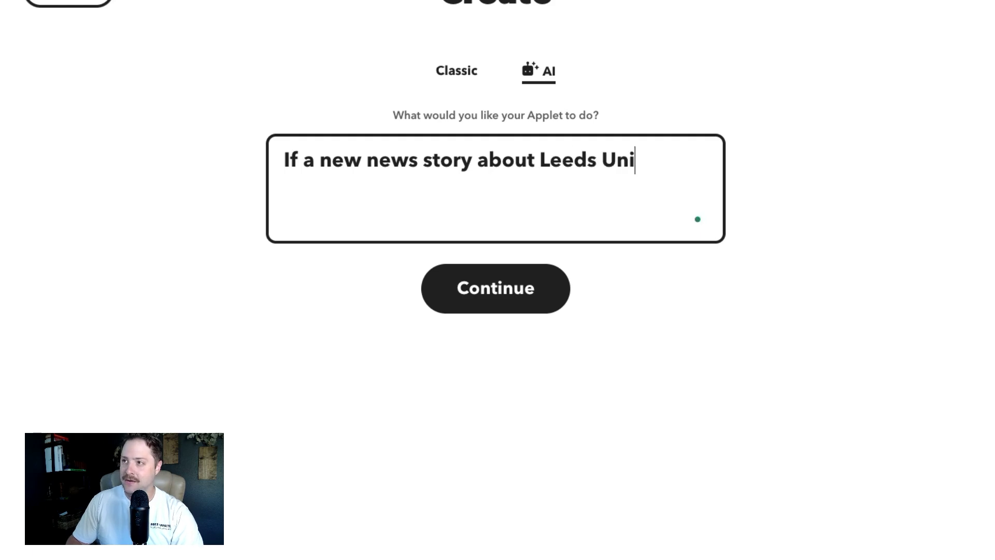
{"action": "type", "text": "ted is publishe"}
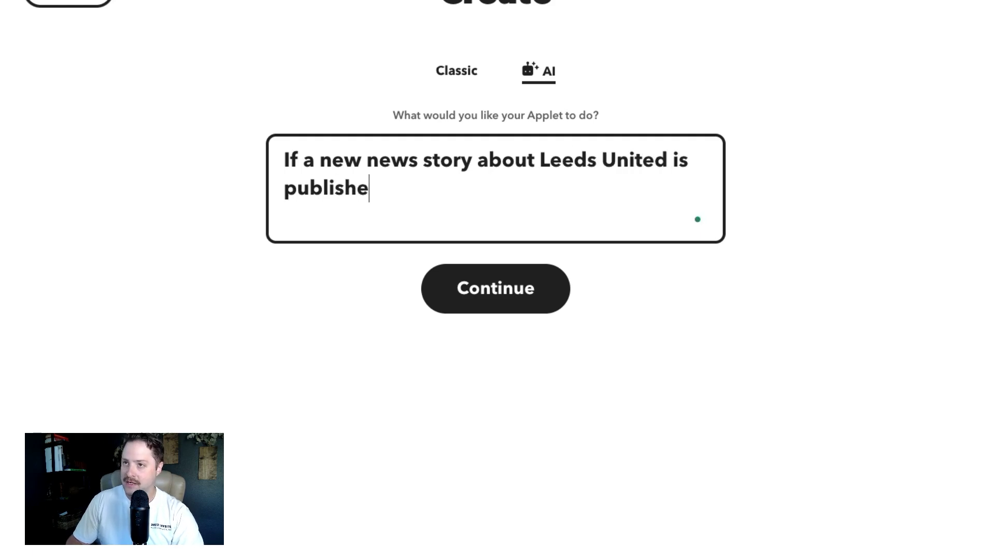
{"action": "type", "text": "d,"}
{"action": "key", "text": "BackSpace"}
{"action": "type", "text": "then add th"}
{"action": "key", "text": "BackSpace"}
{"action": "key", "text": "BackSpace"}
{"action": "key", "text": "BackSpace"}
{"action": "type", "text": "send"}
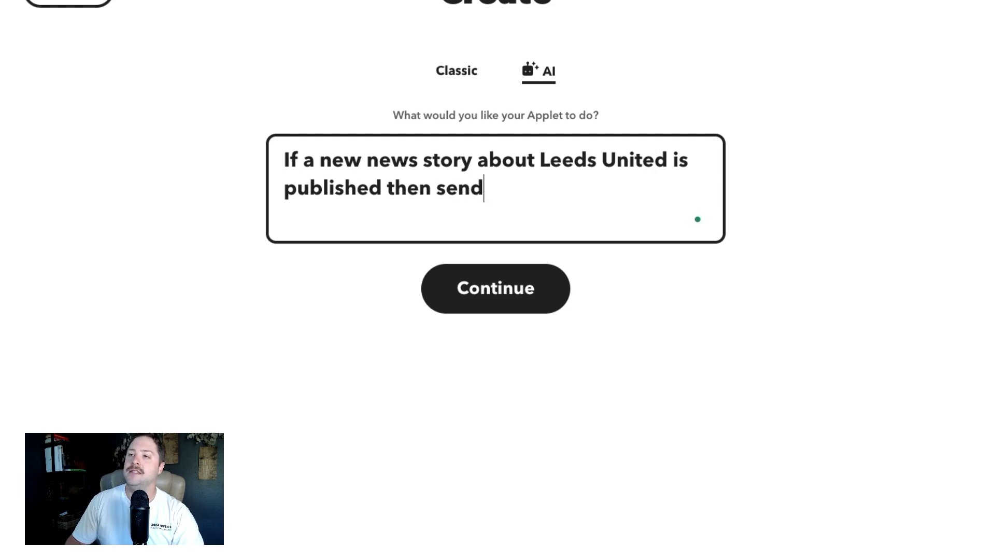
{"action": "type", "text": " me a"}
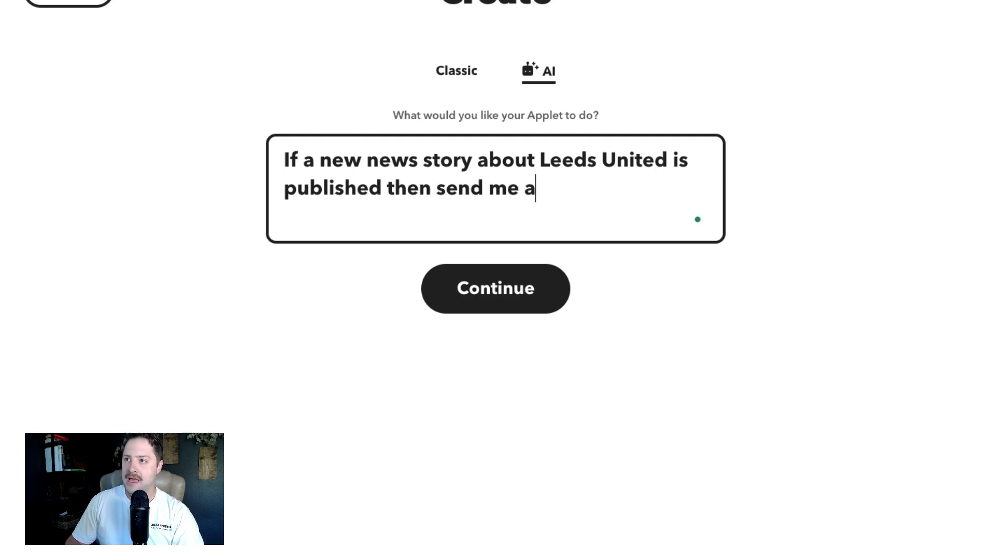
{"action": "type", "text": " message in Slack."}
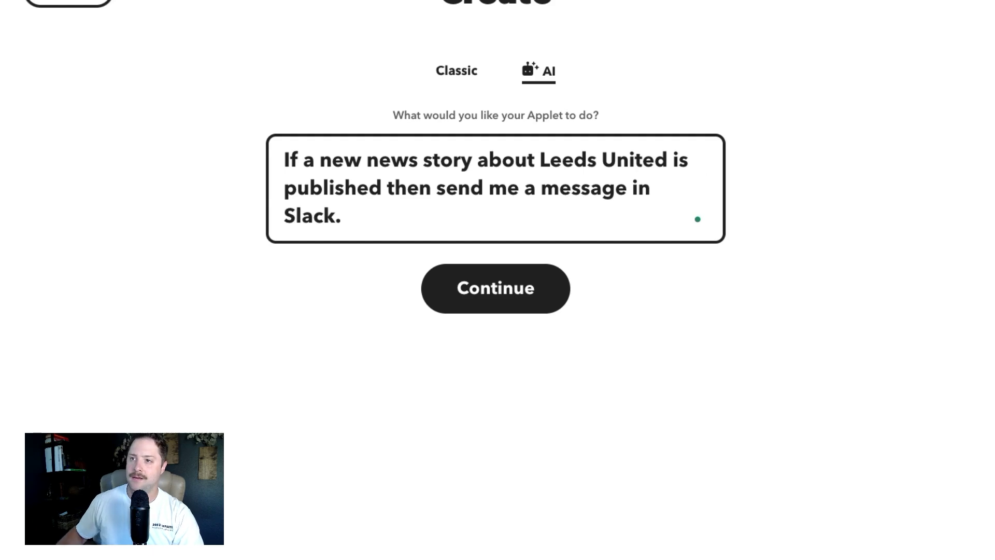
{"action": "left_click", "coordinate": [472, 297]}
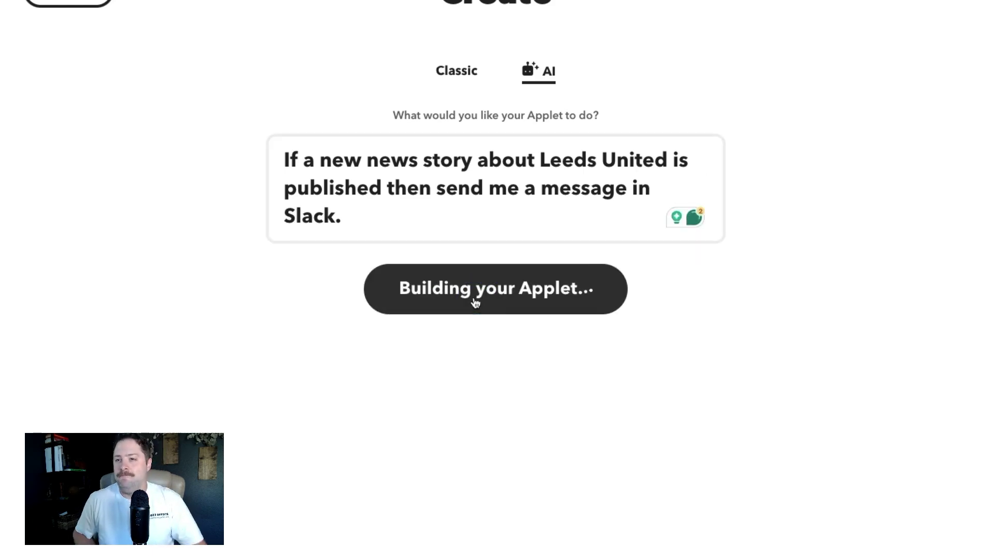